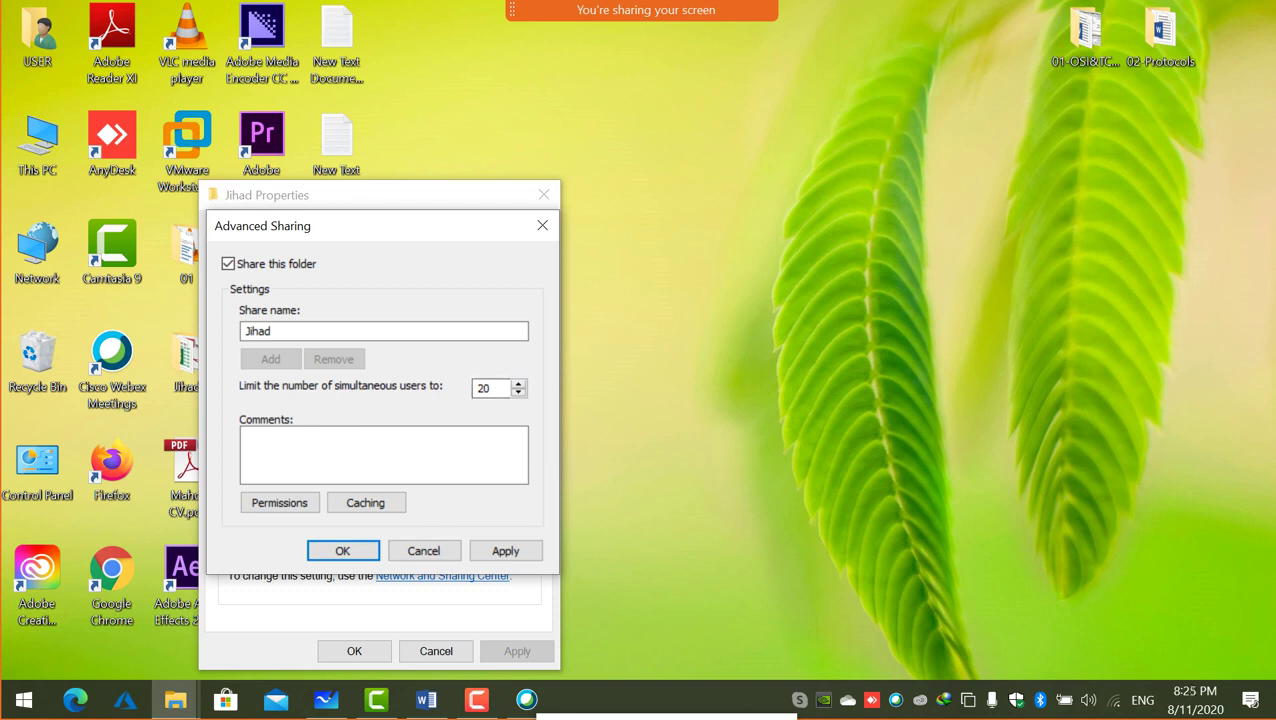
Try to apply the folder's sharing with a limit of 100 simultaneous users, and set the limit to 20
double_click(485, 388)
type("100")
left_click(505, 550)
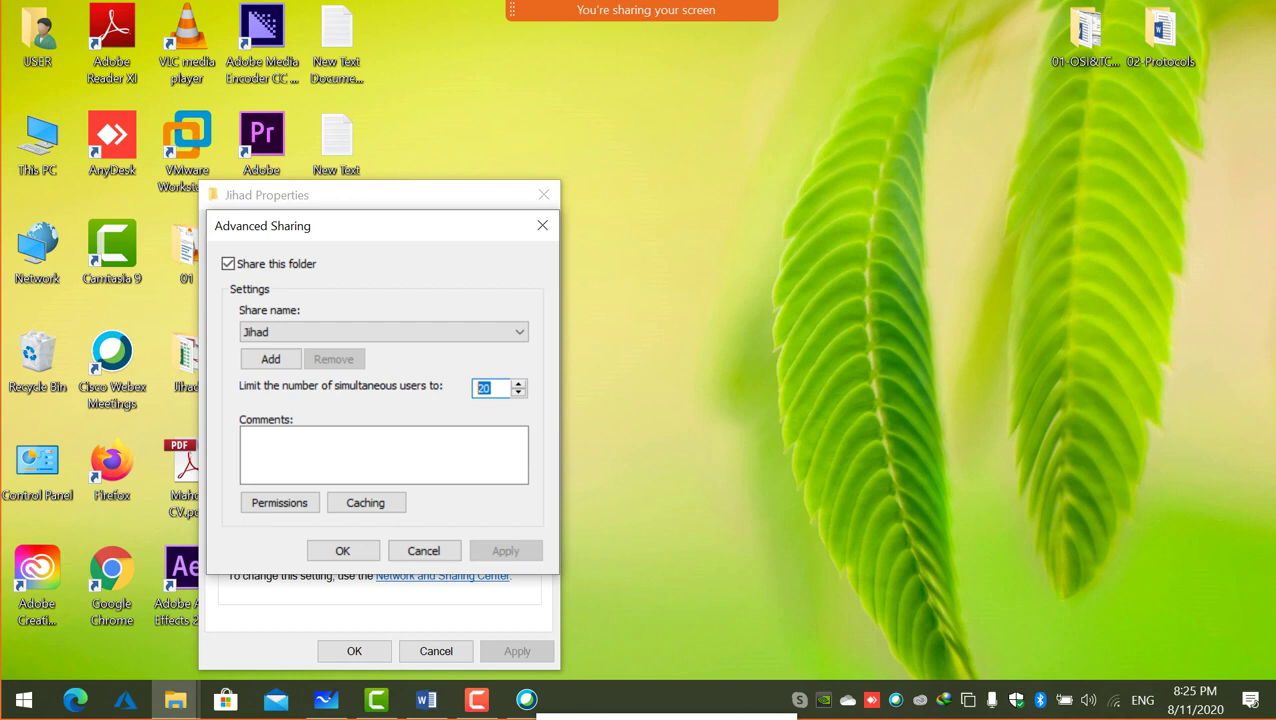
type("20")
key("Return")
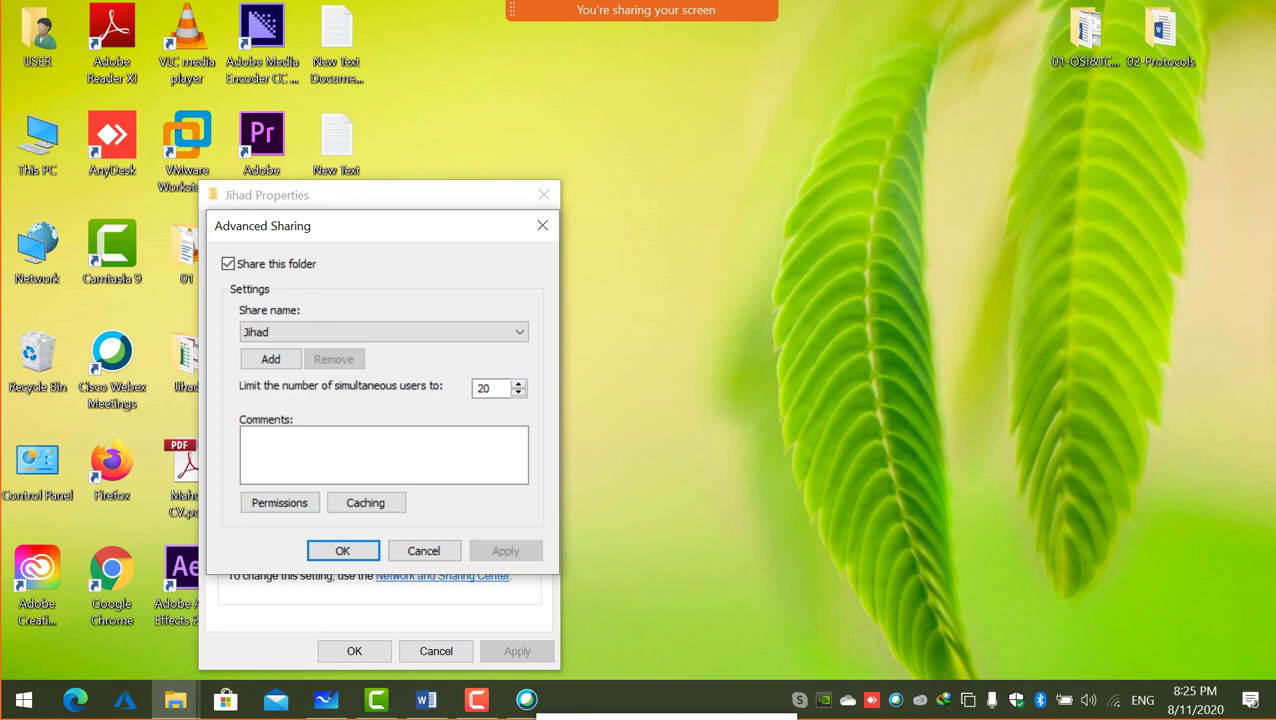
Try to raise the share's simultaneous user limit to 21 and leave the advanced sharing settings
key("shift+Tab")
key("shift+Tab")
key("shift+Tab")
key("shift+Tab")
type("21")
key("alt+a")
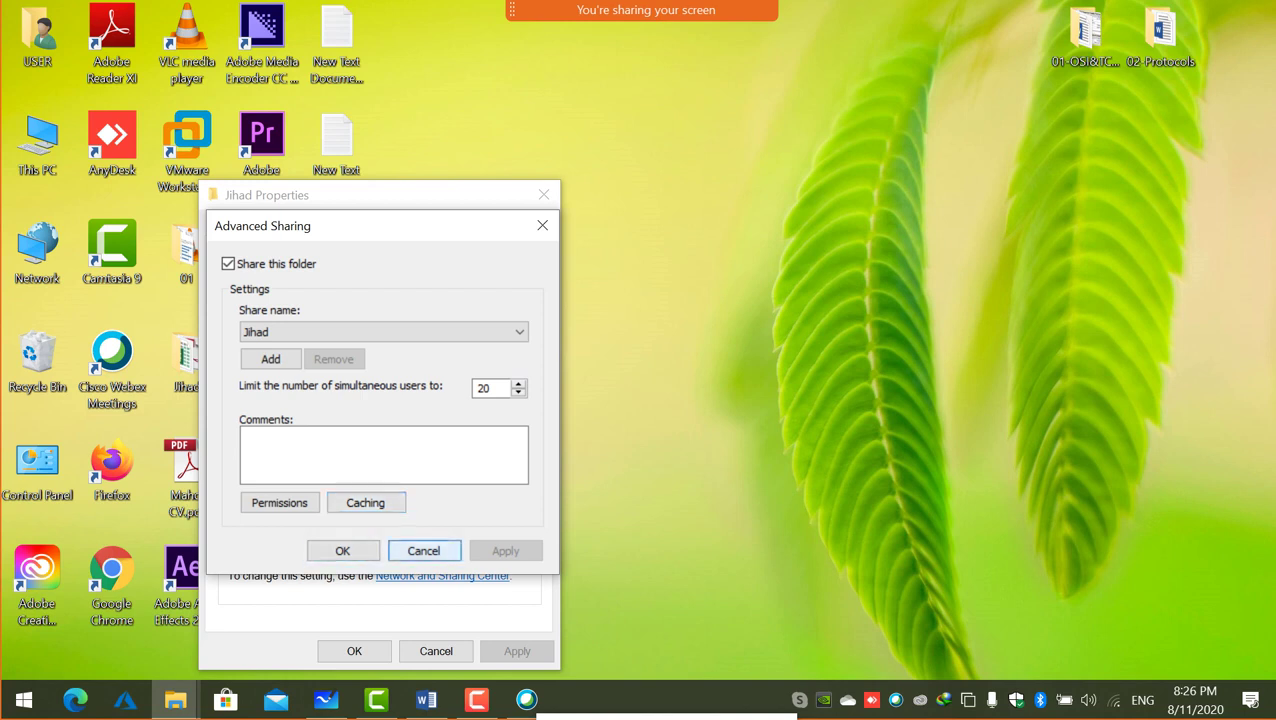
left_click(423, 550)
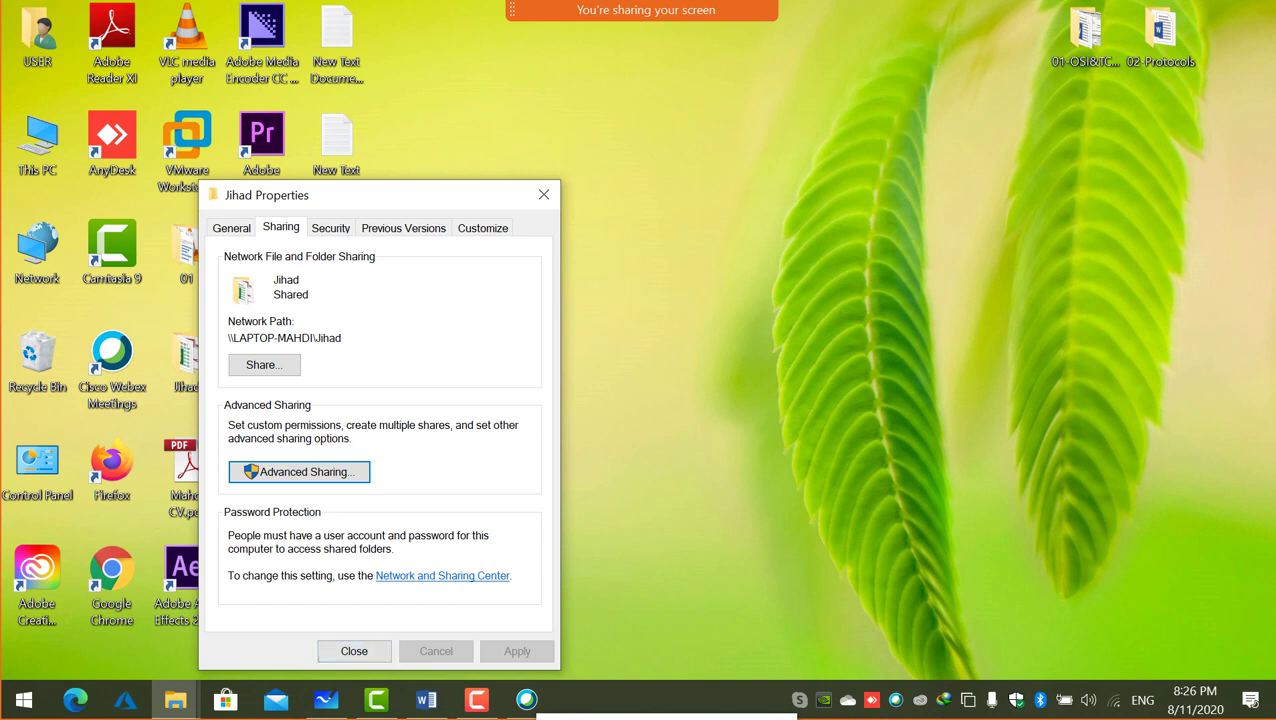
Stop sharing the folder through its advanced sharing settings, accept disconnecting connected users, and close its properties
left_click(299, 471)
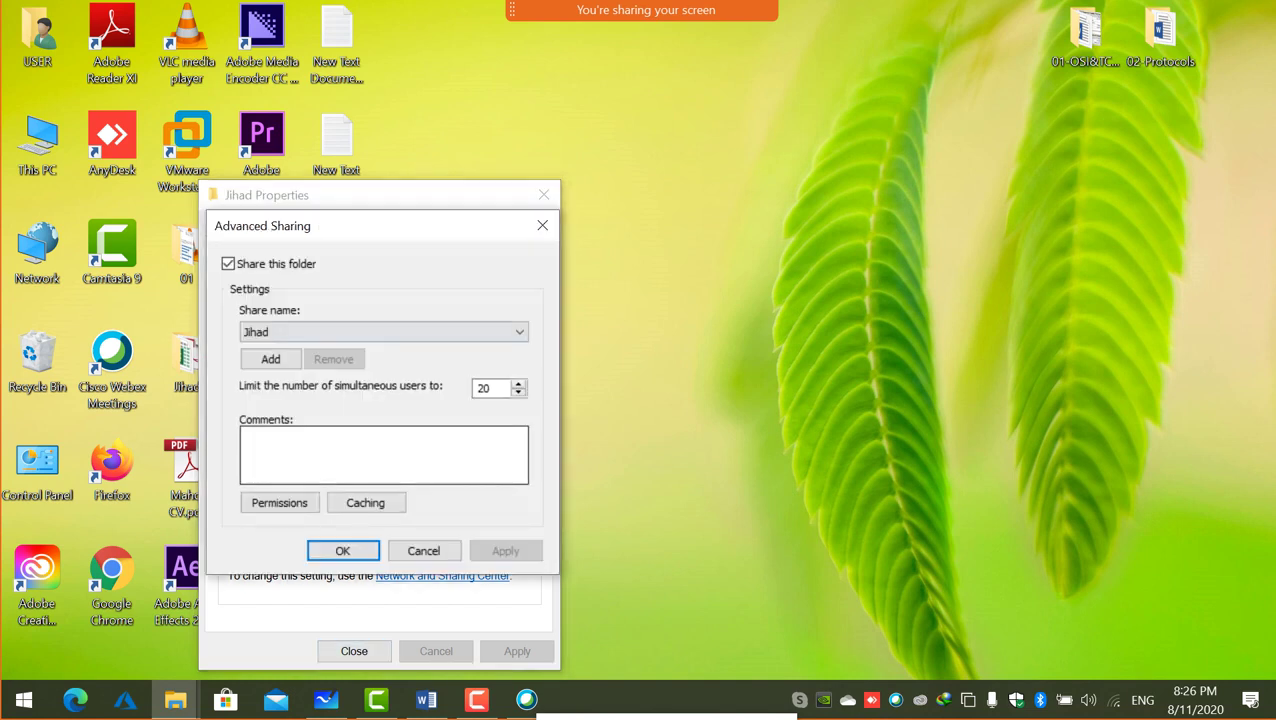
left_click(228, 263)
left_click(342, 550)
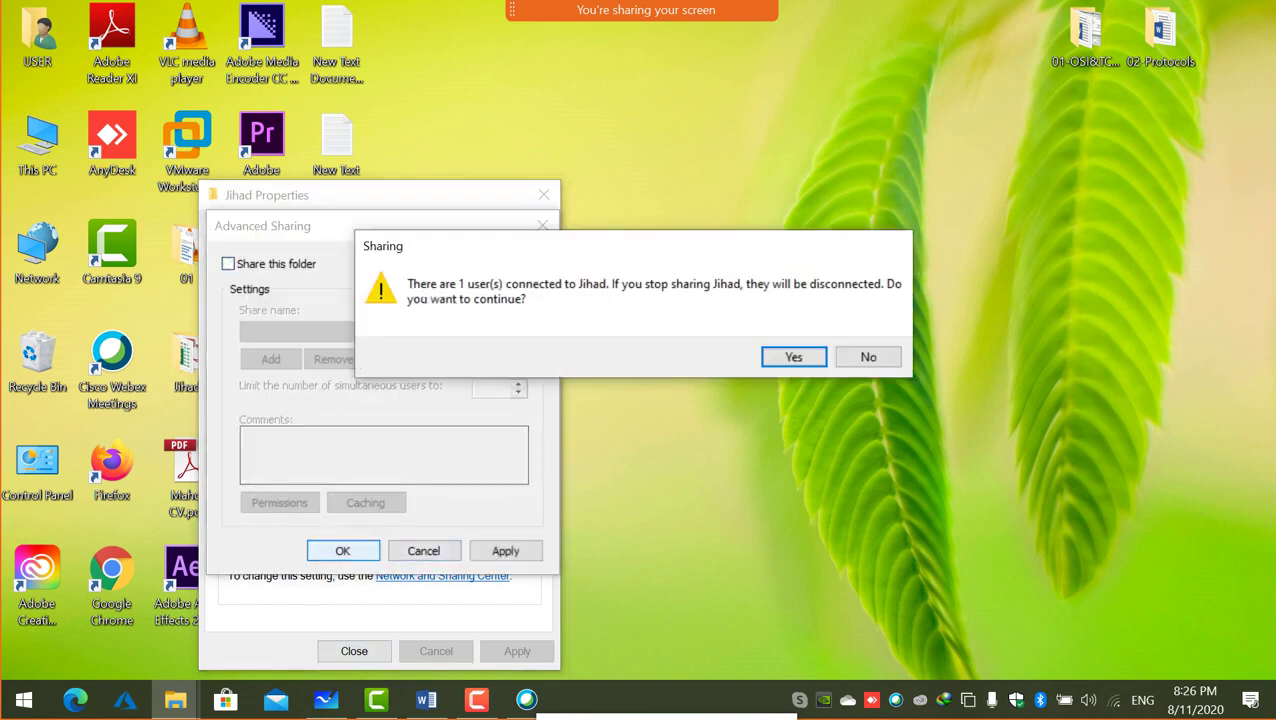
left_click(793, 356)
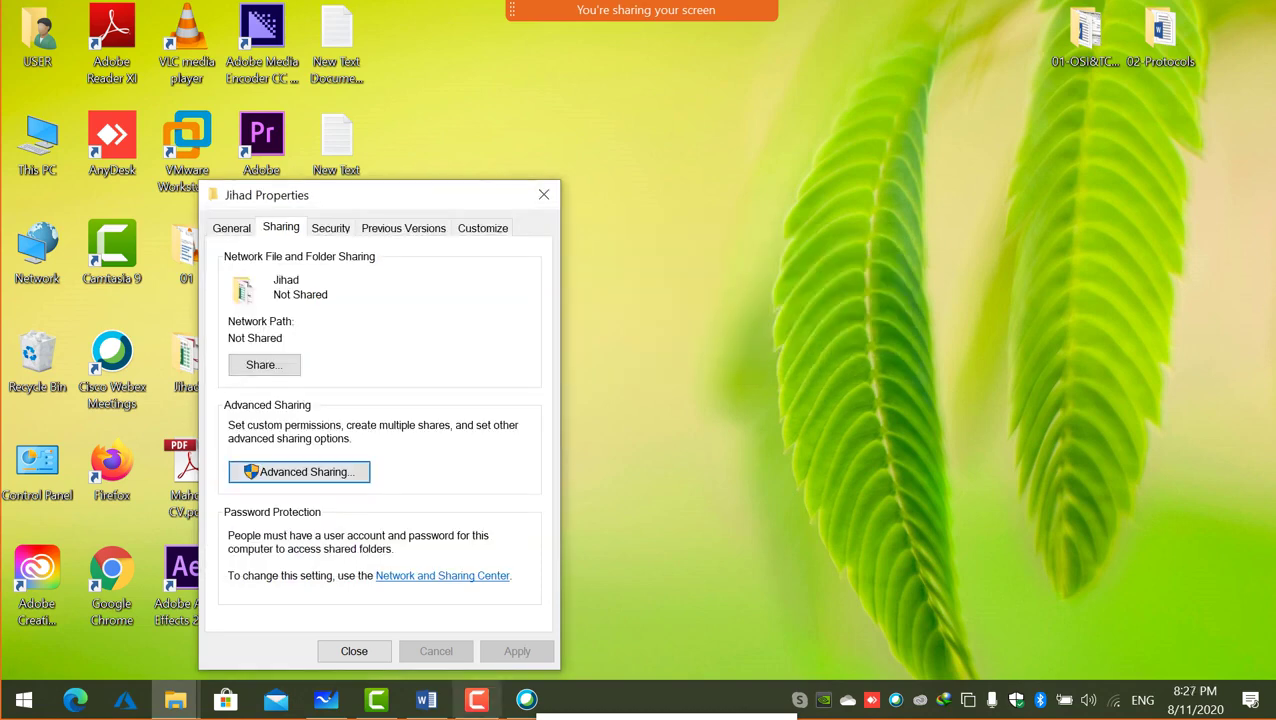
left_click(354, 651)
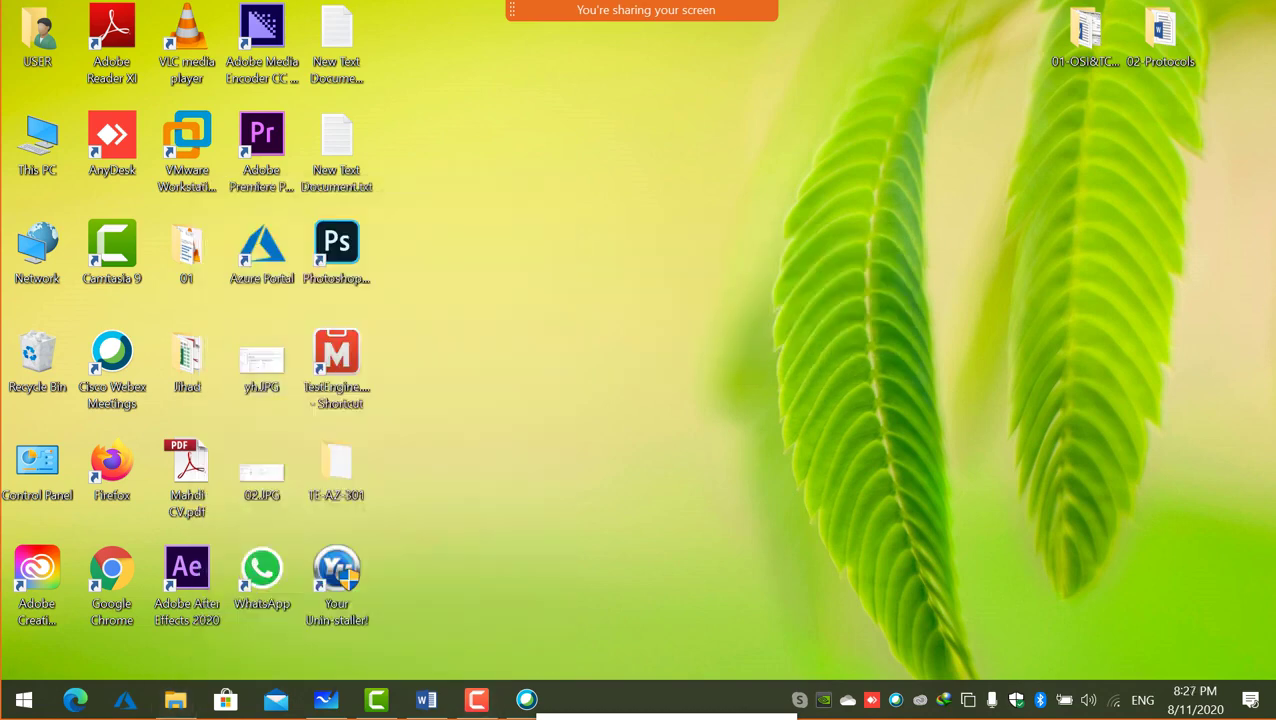
Open Computer Management for this PC and show the local user accounts
right_click(50, 146)
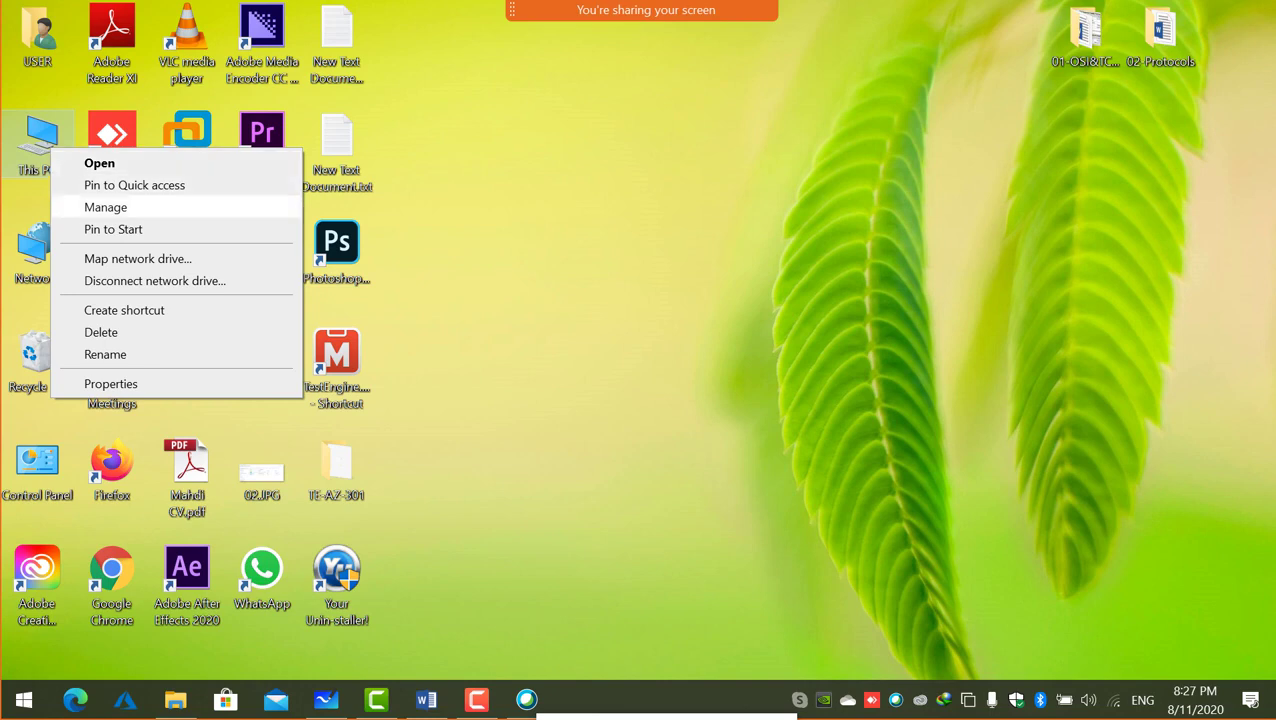
left_click(175, 206)
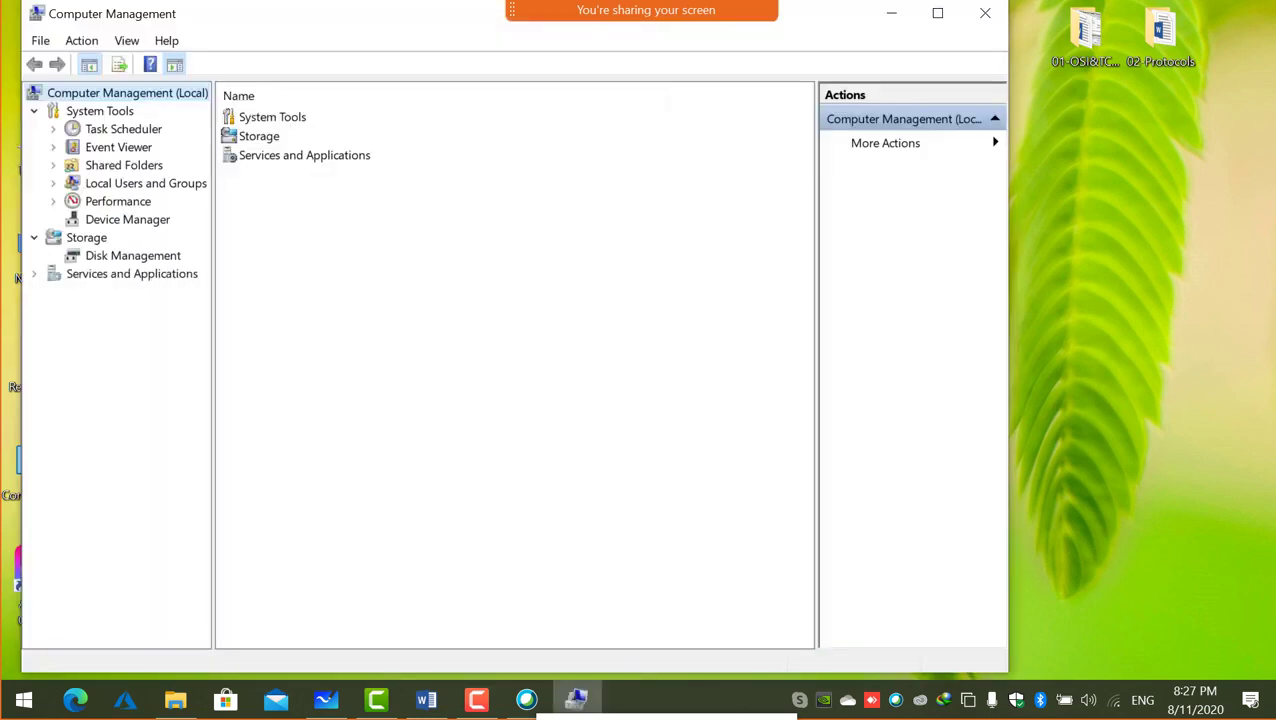
double_click(145, 183)
left_click(117, 201)
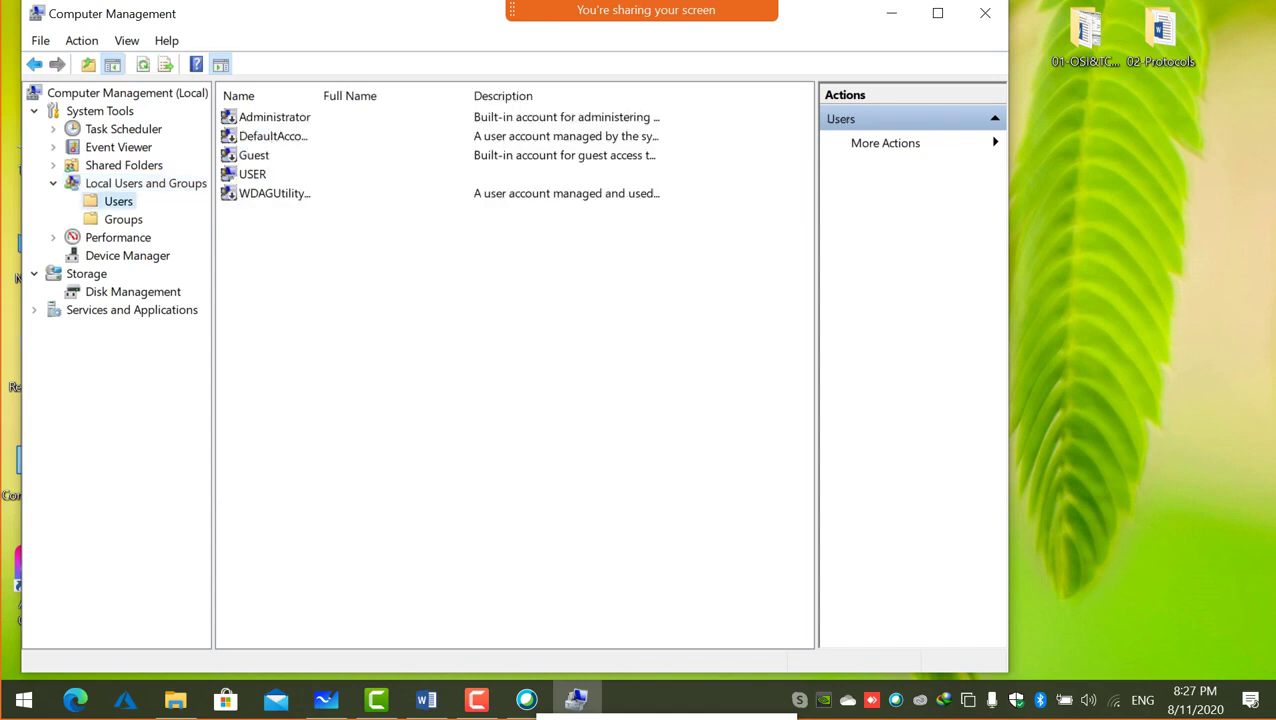
Examine the computer's shares, sessions and open files under Shared Folders, finishing on the sessions list
left_click(123, 165)
double_click(123, 165)
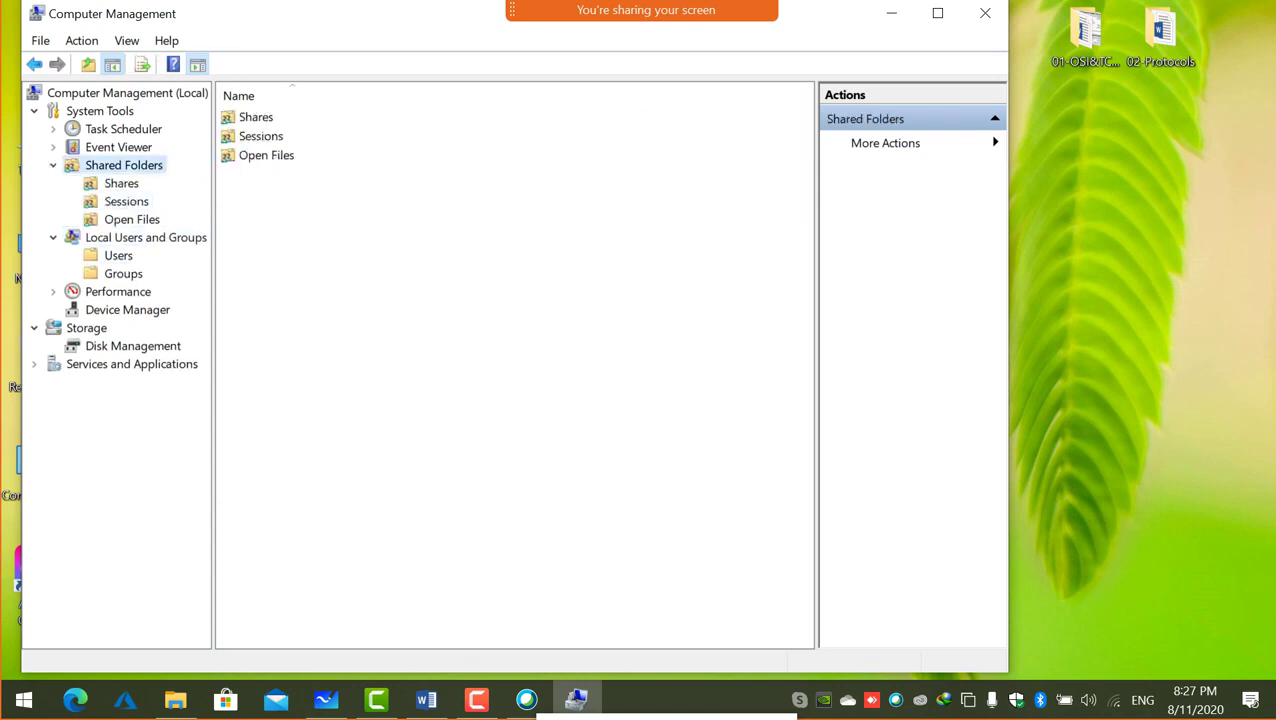
left_click(121, 183)
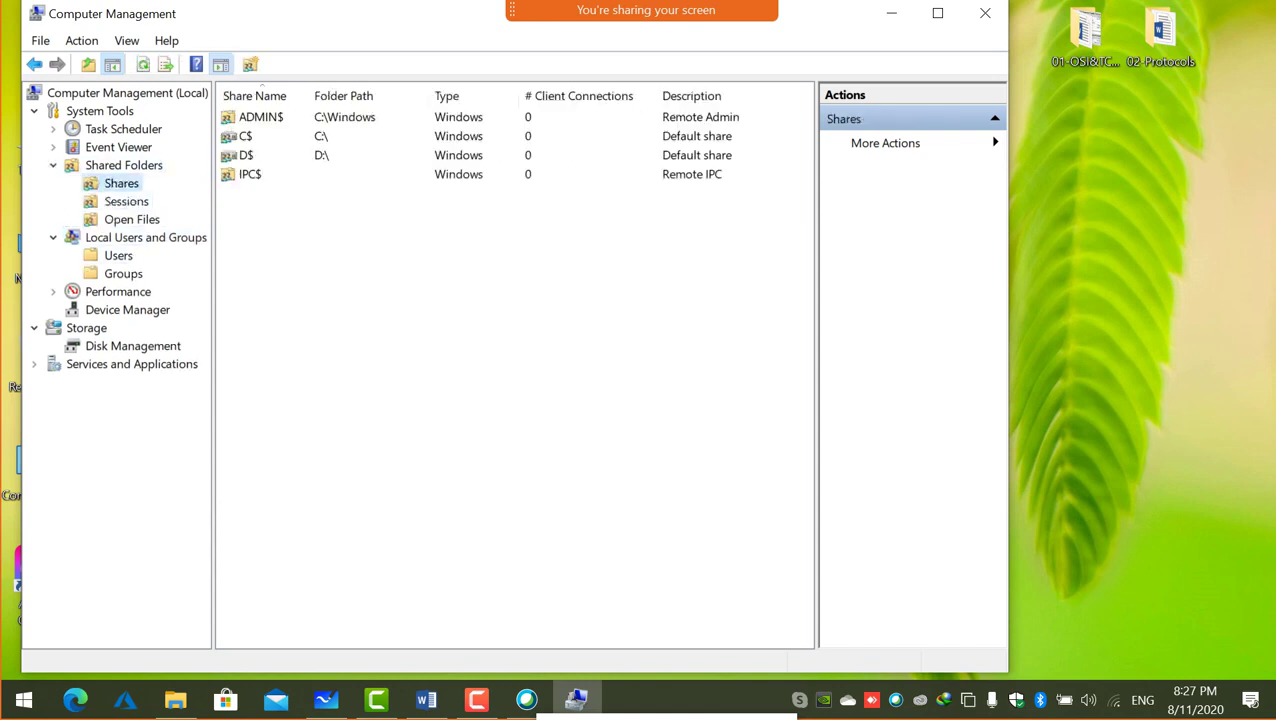
left_click(126, 201)
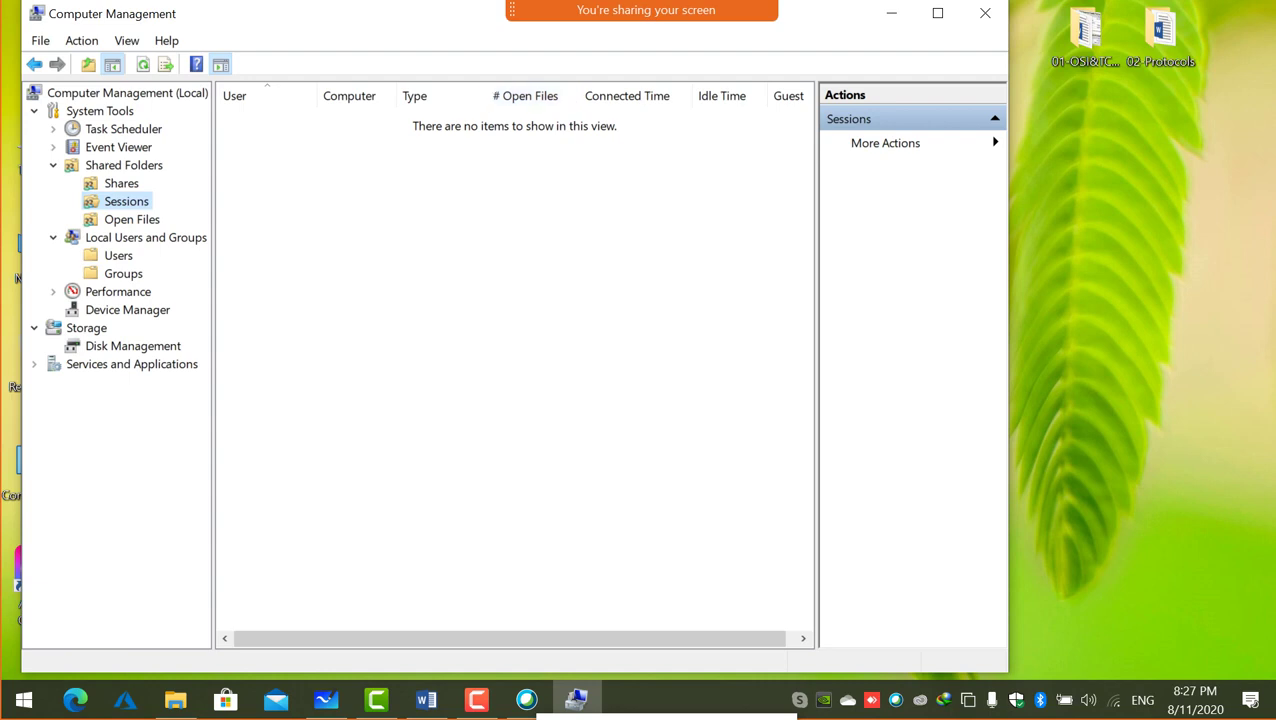
left_click(131, 219)
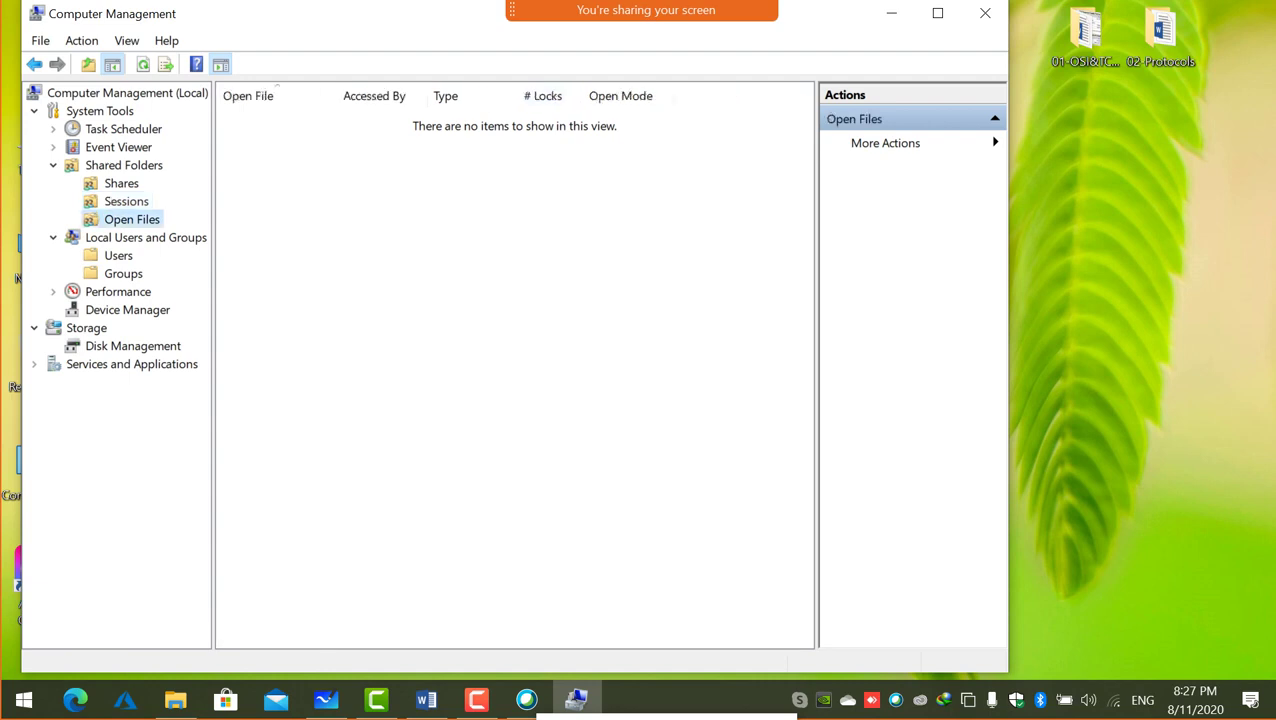
left_click(126, 201)
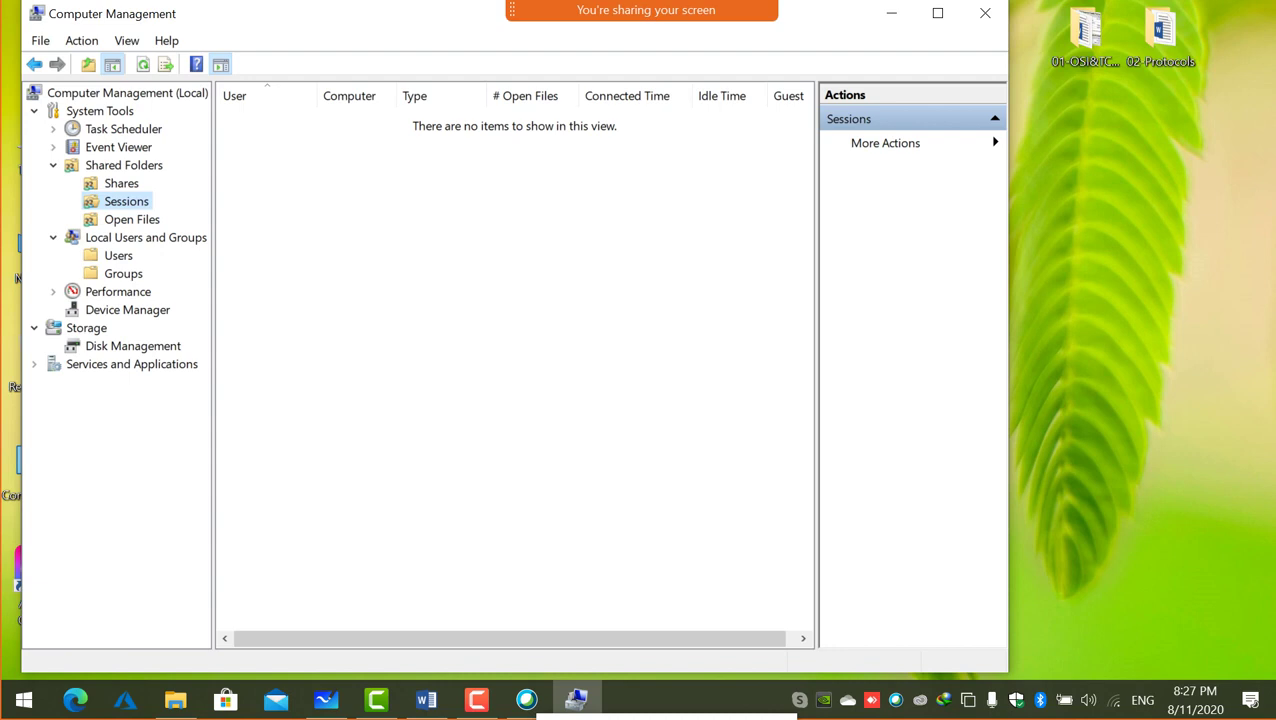
Look up the Disconnect All Sessions command for the sessions list and close Computer Management
right_click(270, 161)
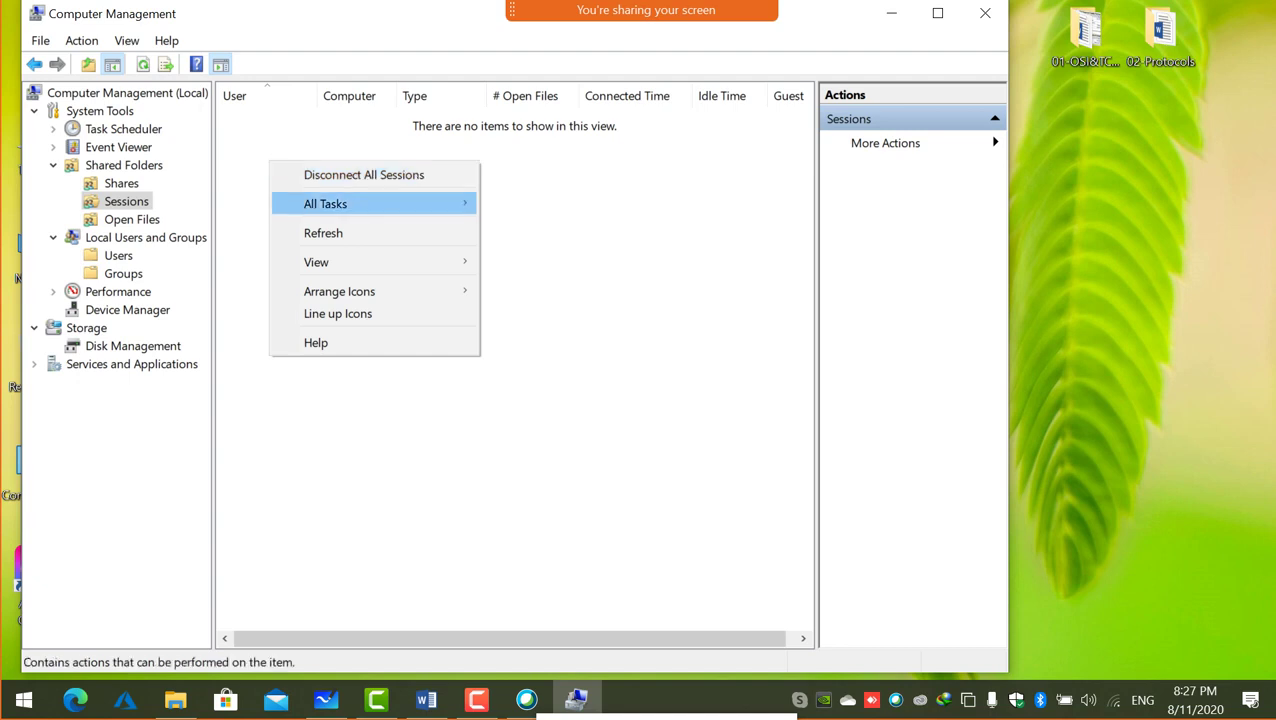
mouse_move(372, 203)
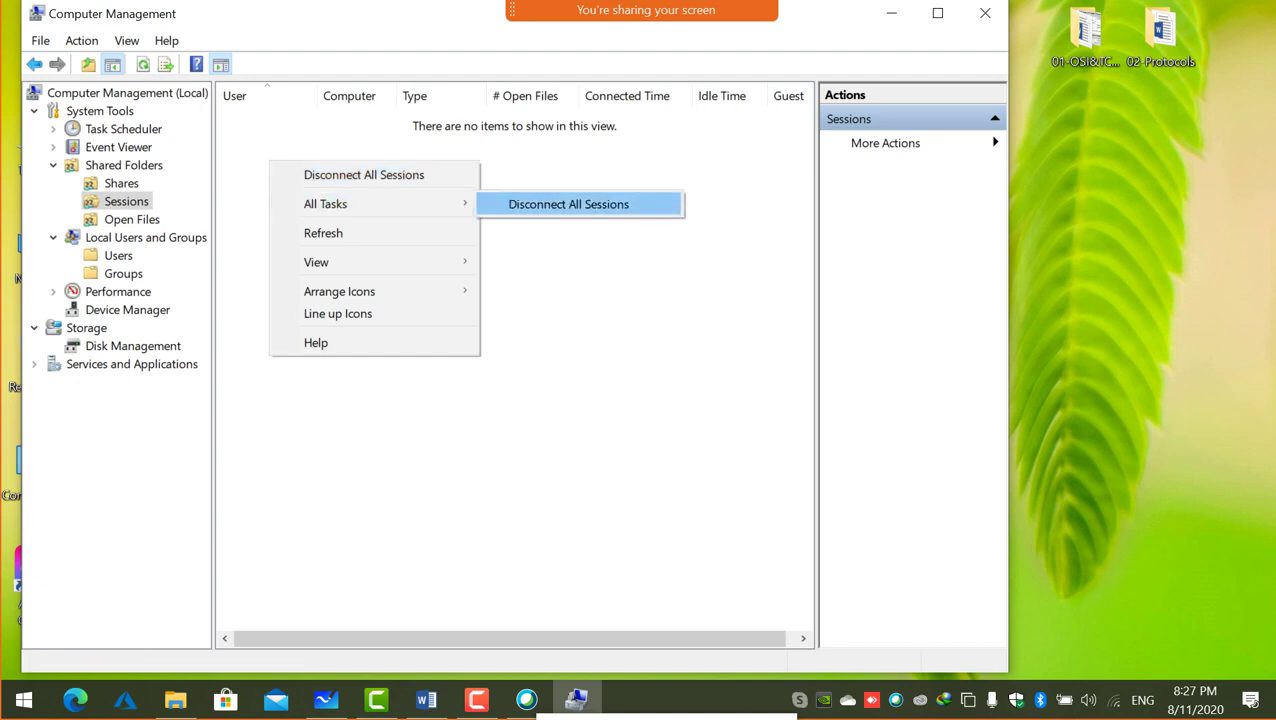
key("alt+F4")
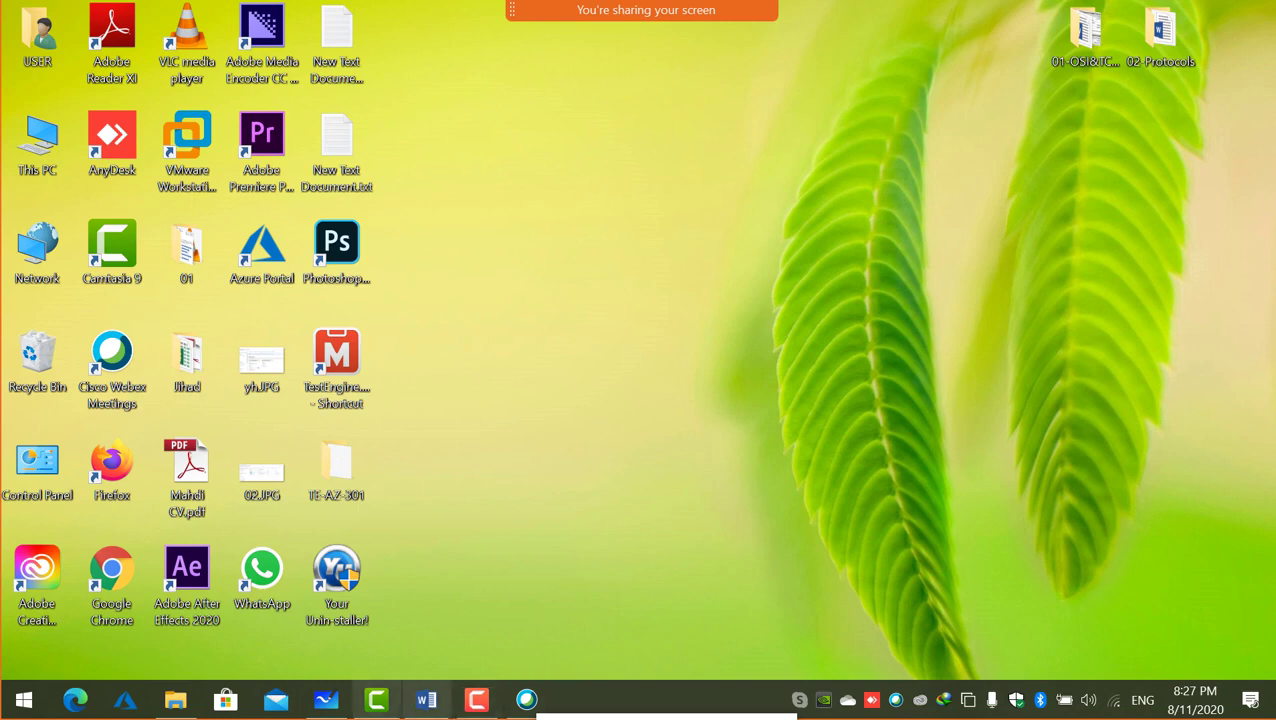
Switch to the Word document and review its notes on the Session Layer (5) and Transport Layer (4)
left_click(426, 699)
scroll(632, 400, "down", 10)
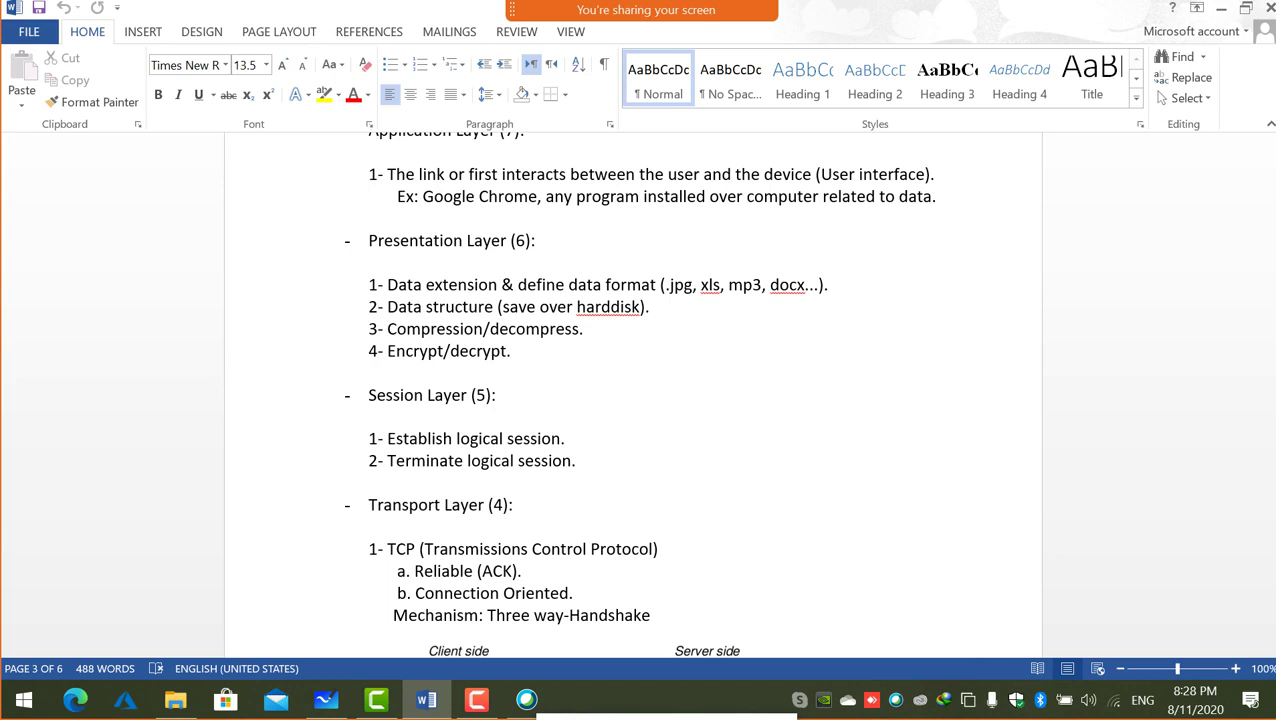
scroll(633, 394, "down", 2)
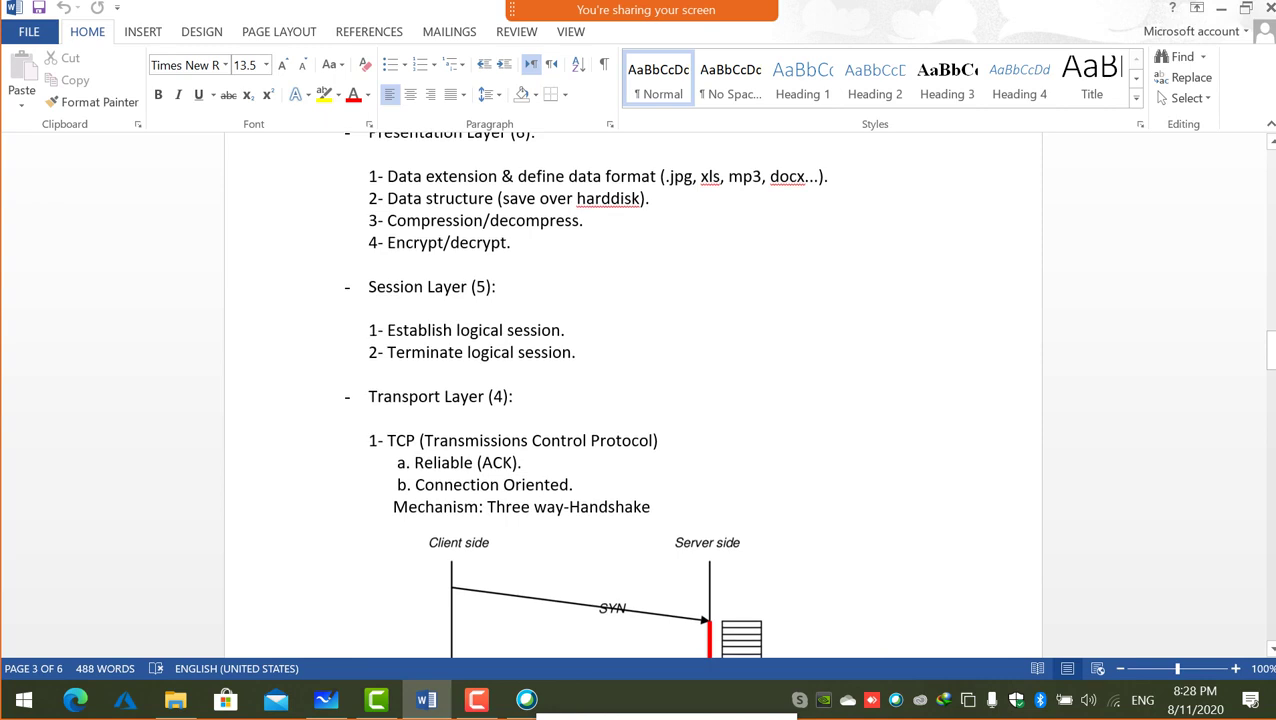